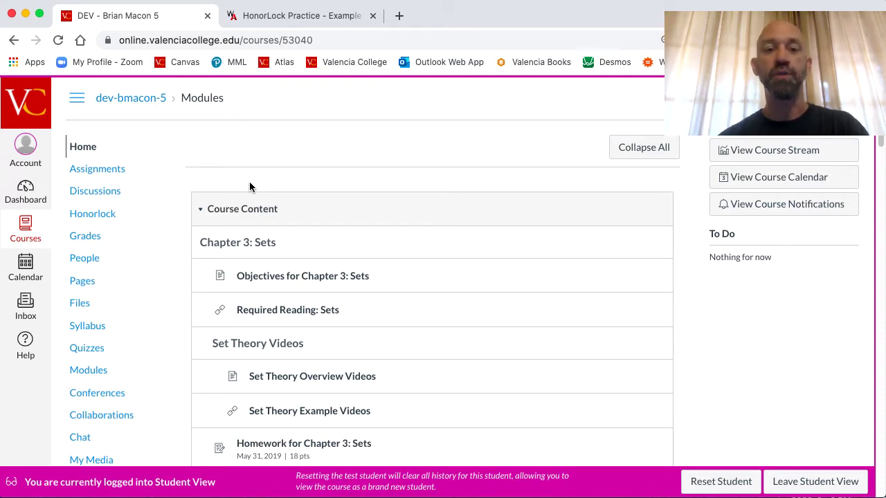
Look at the password-protected HonorLock Practice test in WebAssign, and open Honorlock in the Canvas course.
{"action": "left_click", "coordinate": [302, 16]}
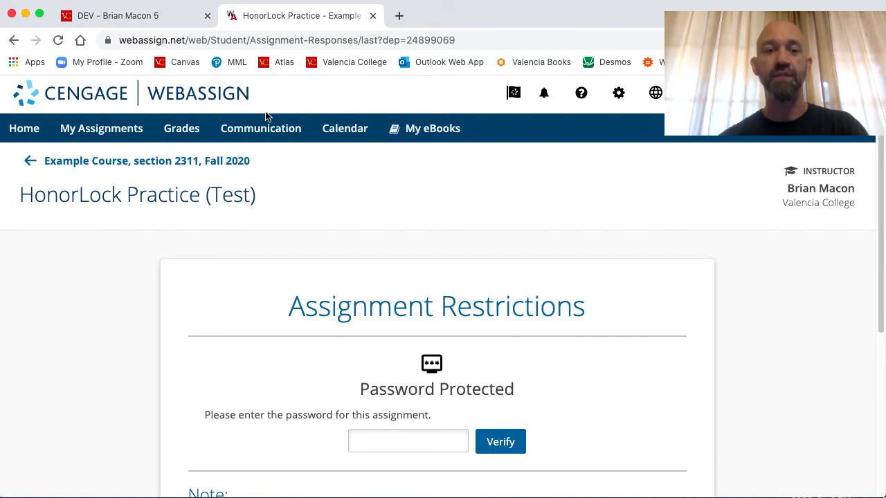
{"action": "left_click", "coordinate": [138, 22]}
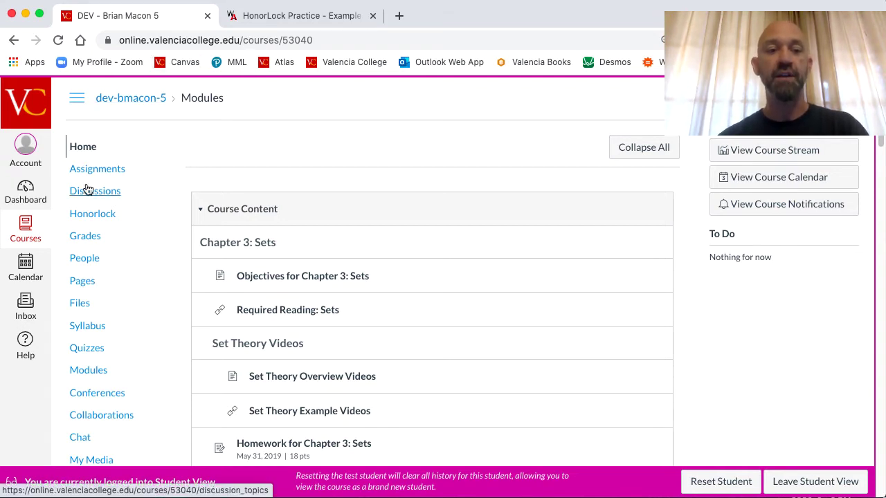
{"action": "left_click", "coordinate": [90, 220]}
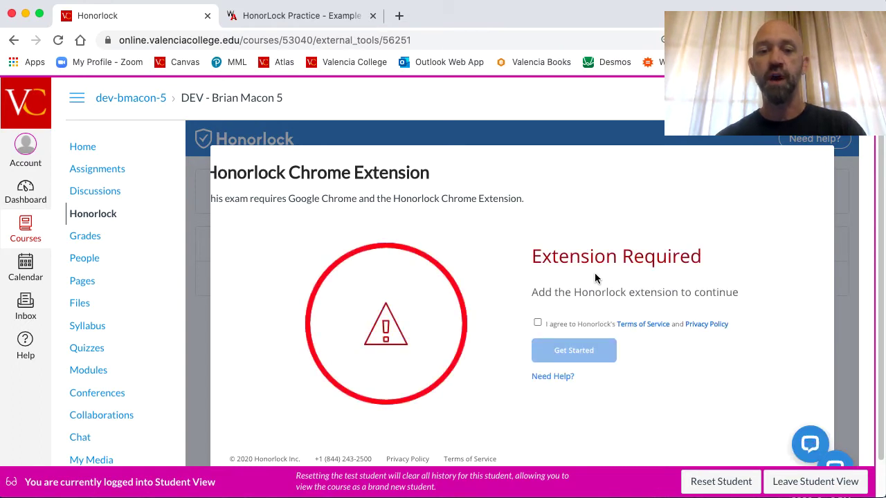
Agree to Honorlock's terms and add the Honorlock extension to Chrome, closing the Chrome Web Store page.
{"action": "scroll", "coordinate": [594, 274], "scroll_direction": "down", "scroll_amount": 1}
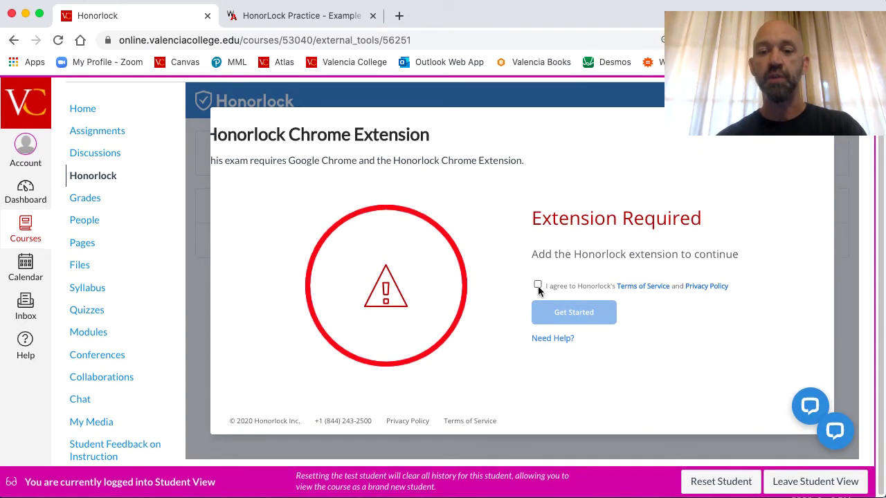
{"action": "left_click", "coordinate": [537, 286]}
{"action": "left_click", "coordinate": [572, 318]}
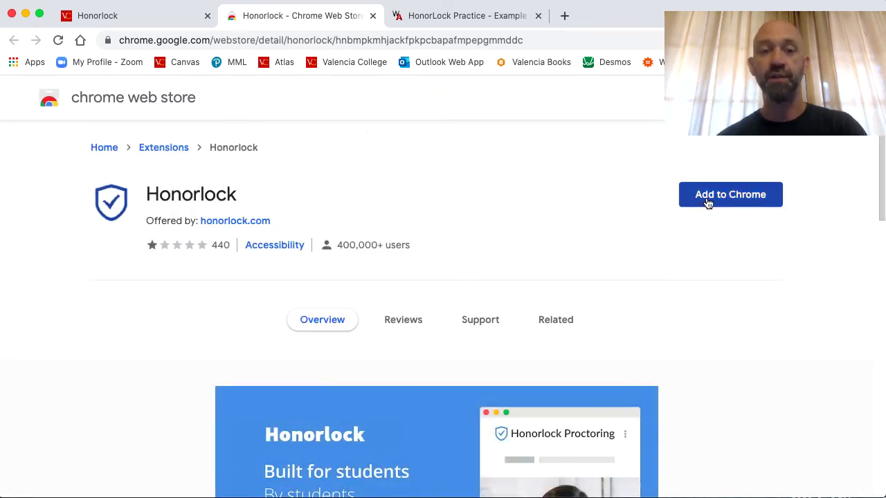
{"action": "left_click", "coordinate": [731, 194]}
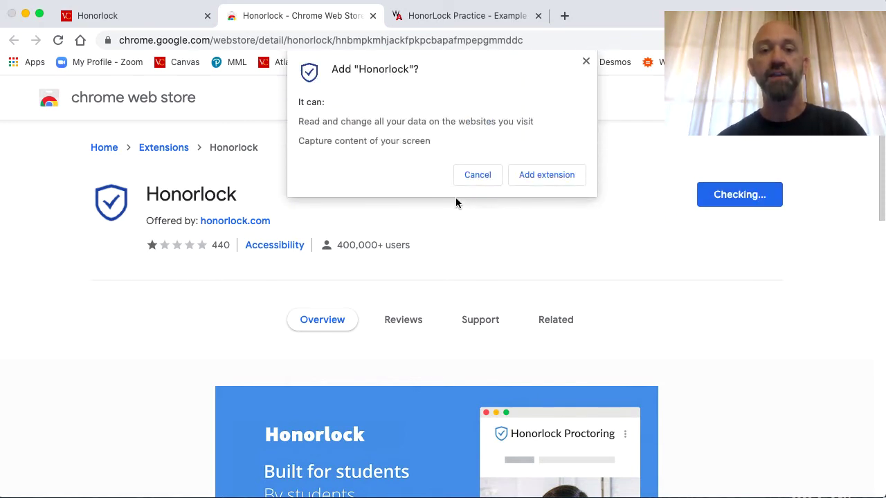
{"action": "left_click", "coordinate": [523, 177]}
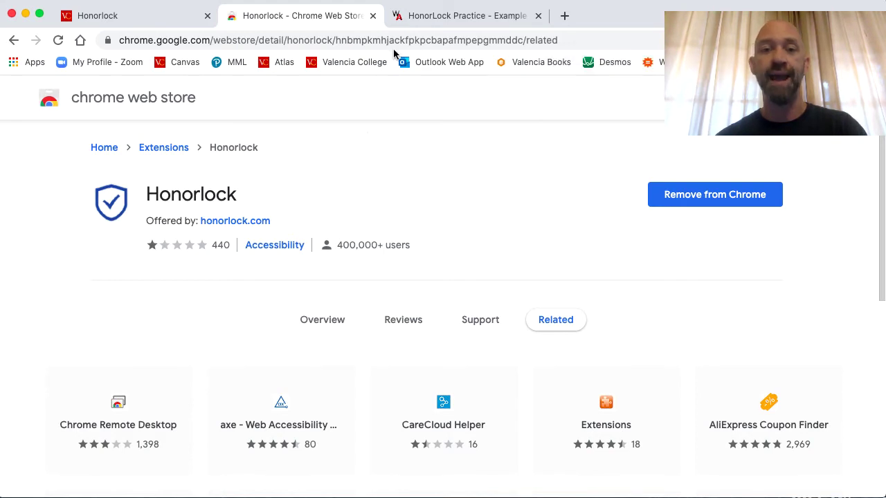
{"action": "left_click", "coordinate": [372, 16]}
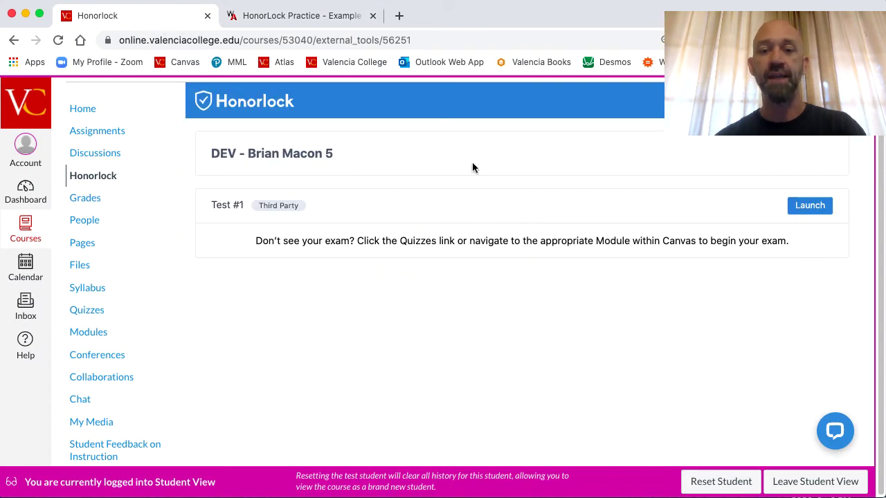
Launch the third-party exam Test #1 in Honorlock and start its proctoring.
{"action": "left_click", "coordinate": [810, 206]}
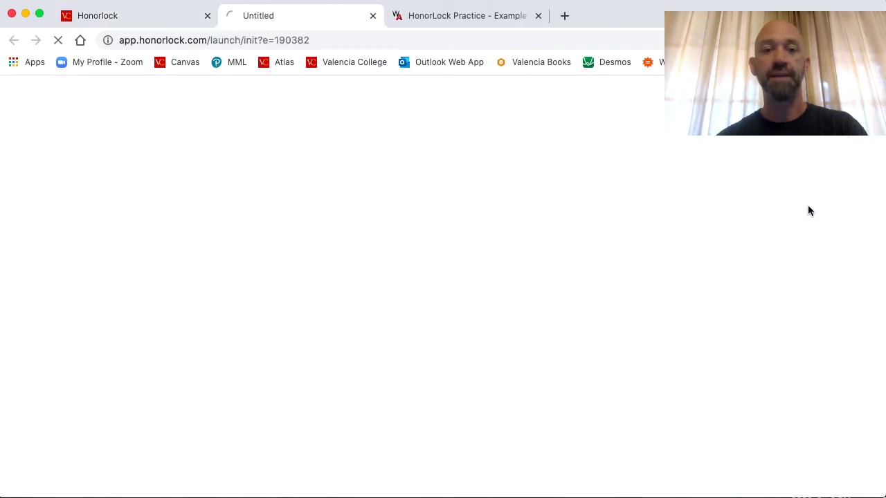
{"action": "scroll", "coordinate": [699, 172], "scroll_direction": "down", "scroll_amount": 2}
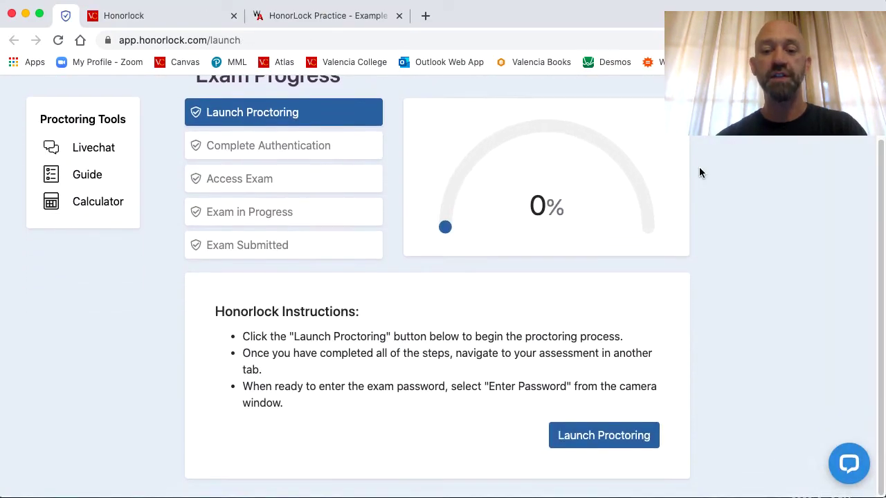
{"action": "left_click", "coordinate": [593, 441]}
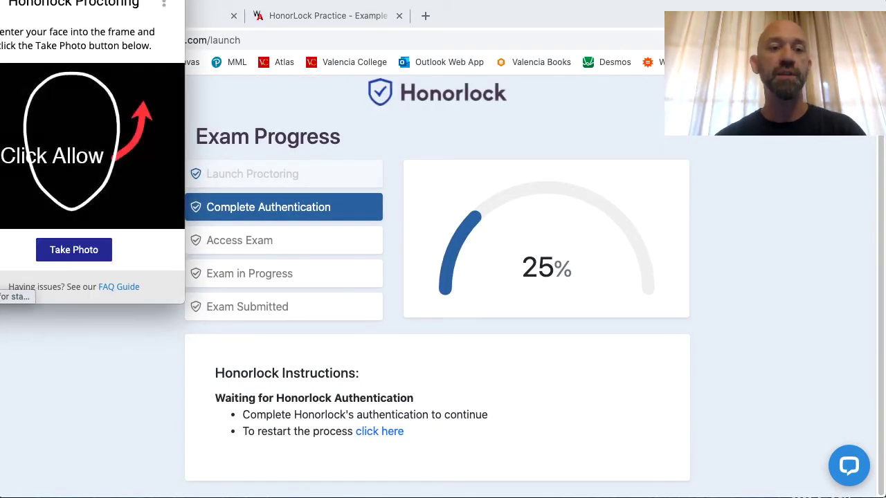
Try to complete identity verification with a face photo and a photo of the ID card.
{"action": "left_click_drag", "start_coordinate": [74, 1], "coordinate": [120, 26]}
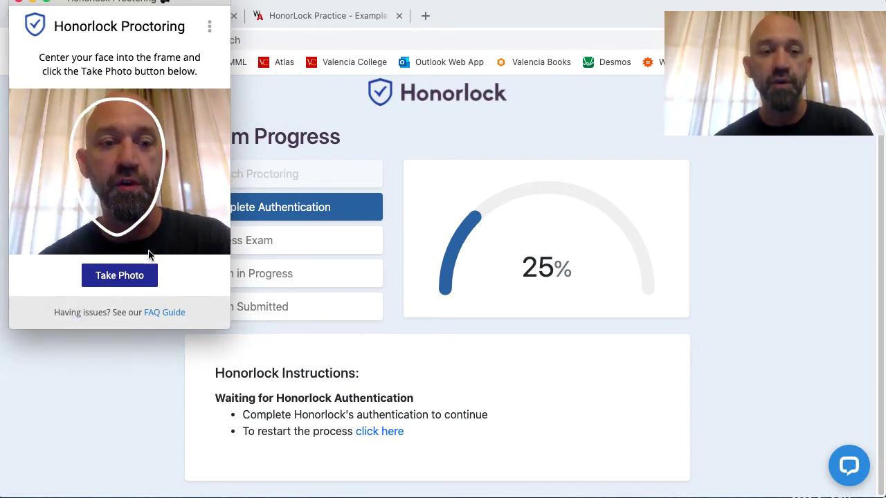
{"action": "left_click", "coordinate": [120, 276]}
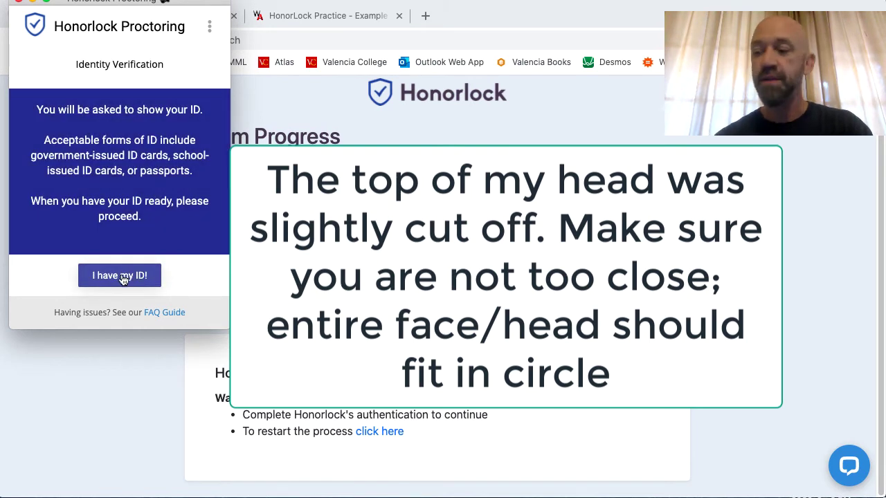
{"action": "left_click", "coordinate": [122, 276]}
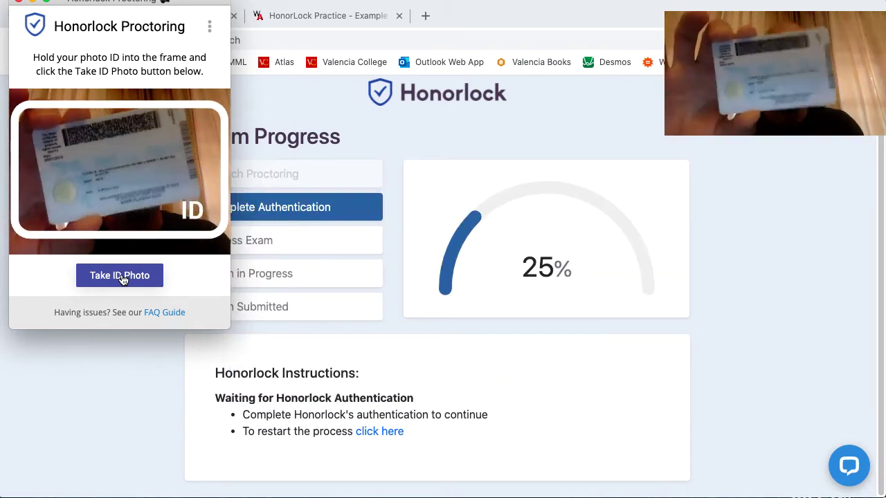
{"action": "left_click", "coordinate": [122, 278]}
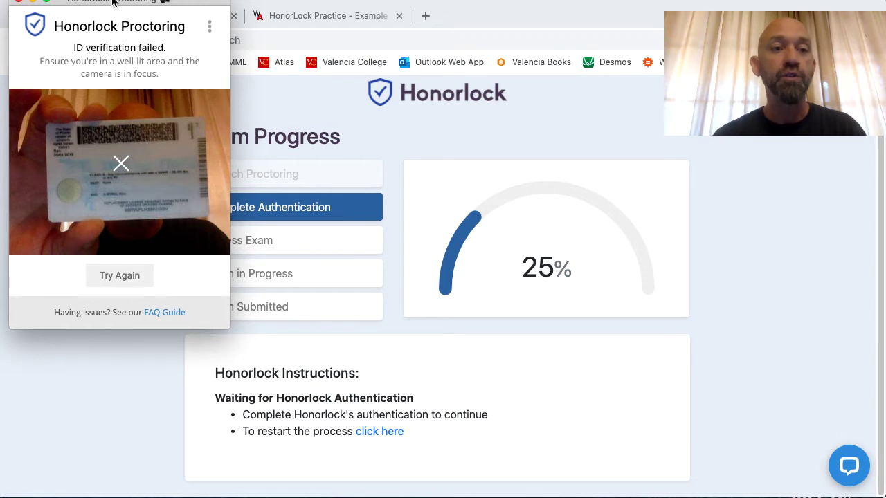
{"action": "left_click", "coordinate": [18, 2]}
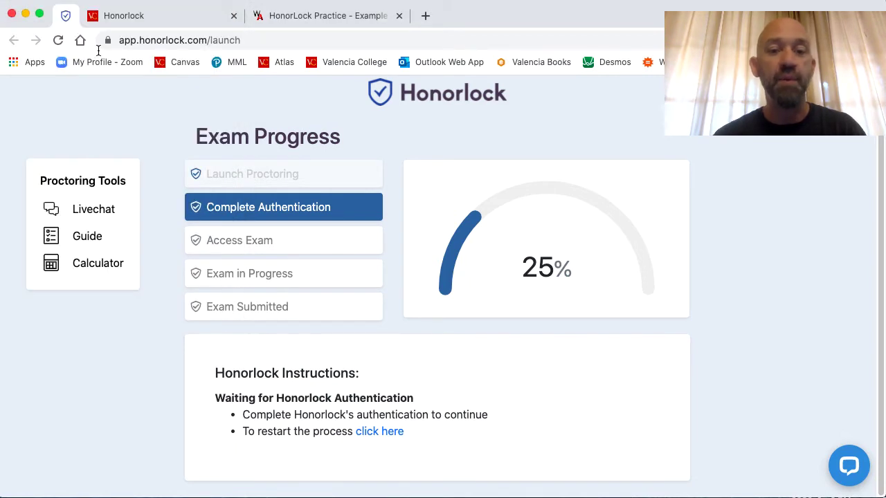
Restart the Honorlock authentication and carry out the 360° room scan.
{"action": "left_click", "coordinate": [370, 431]}
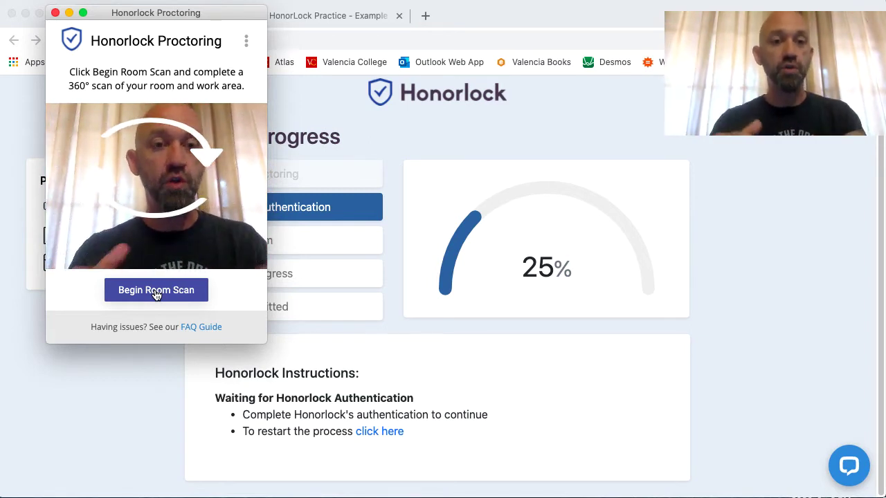
{"action": "left_click", "coordinate": [157, 292]}
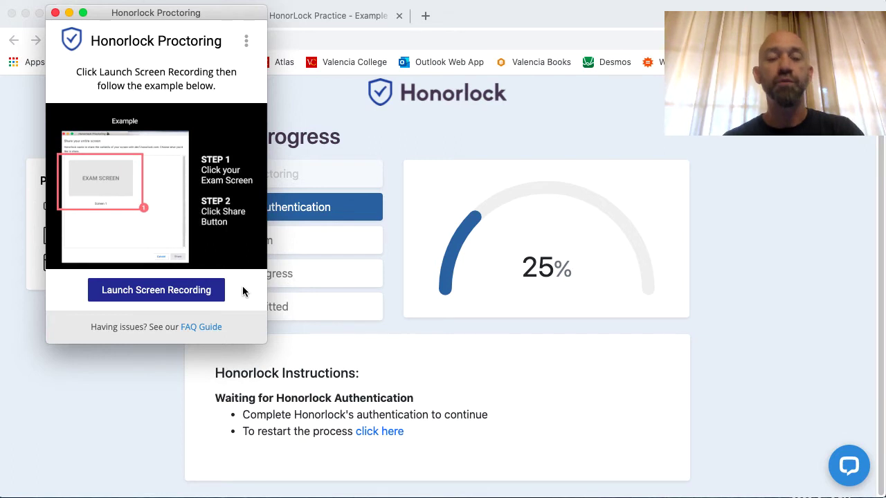
Start Honorlock's screen recording by sharing the entire exam screen.
{"action": "left_click", "coordinate": [155, 290]}
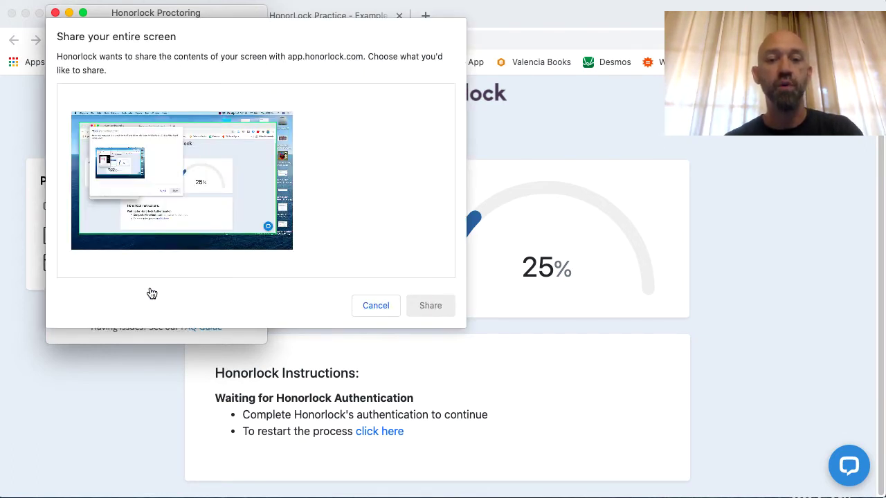
{"action": "left_click", "coordinate": [210, 197]}
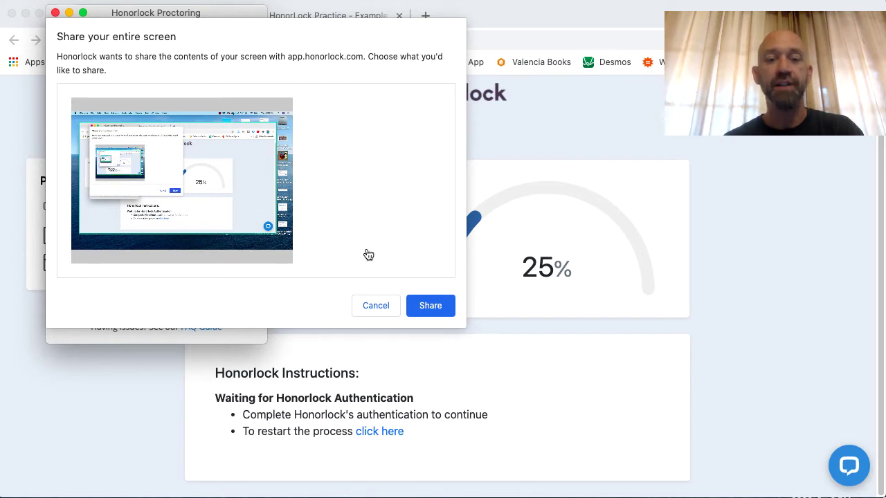
{"action": "left_click", "coordinate": [429, 306]}
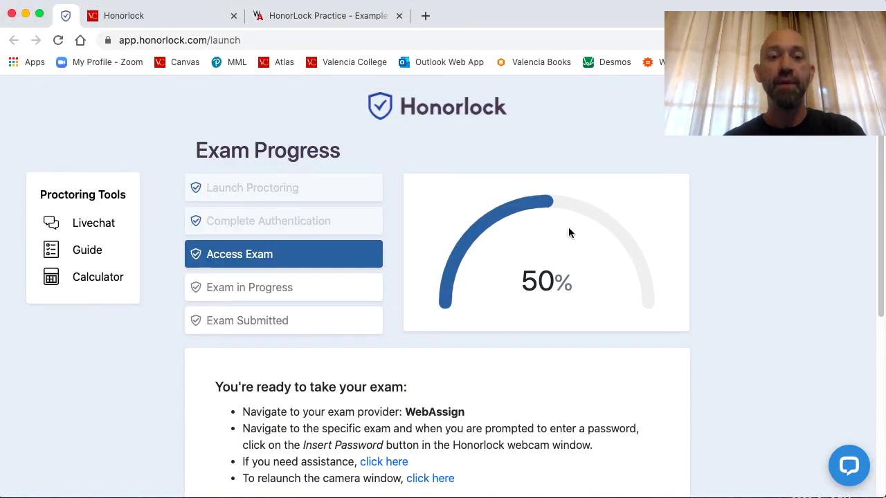
Switch to the WebAssign HonorLock Practice test and have Honorlock insert the exam password in the assignment's password field.
{"action": "left_click", "coordinate": [321, 20]}
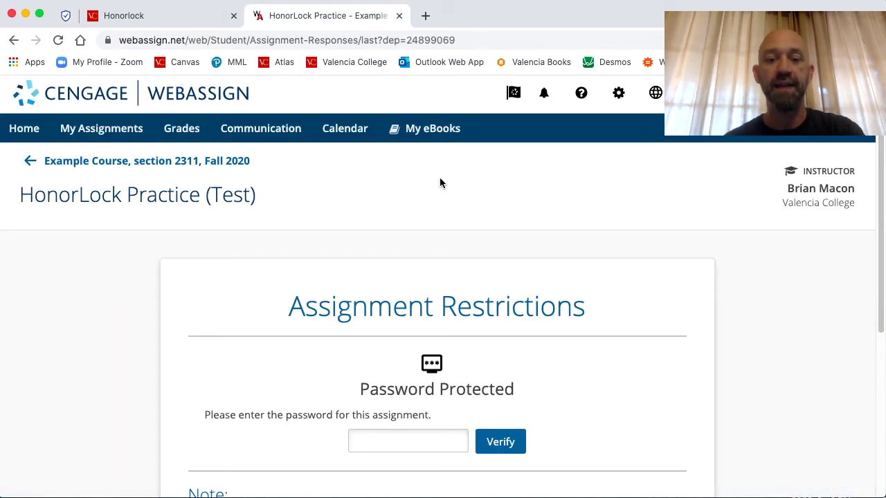
{"action": "scroll", "coordinate": [467, 242], "scroll_direction": "down", "scroll_amount": 1}
{"action": "left_click", "coordinate": [392, 417]}
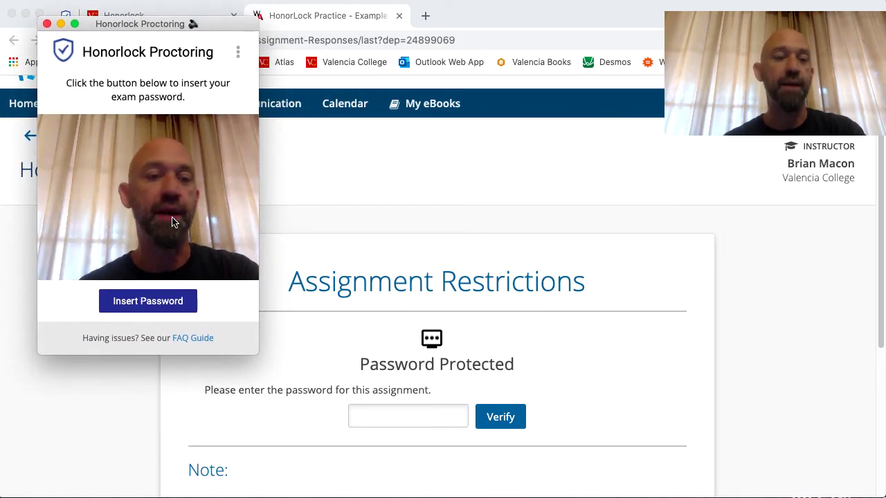
{"action": "left_click", "coordinate": [153, 303]}
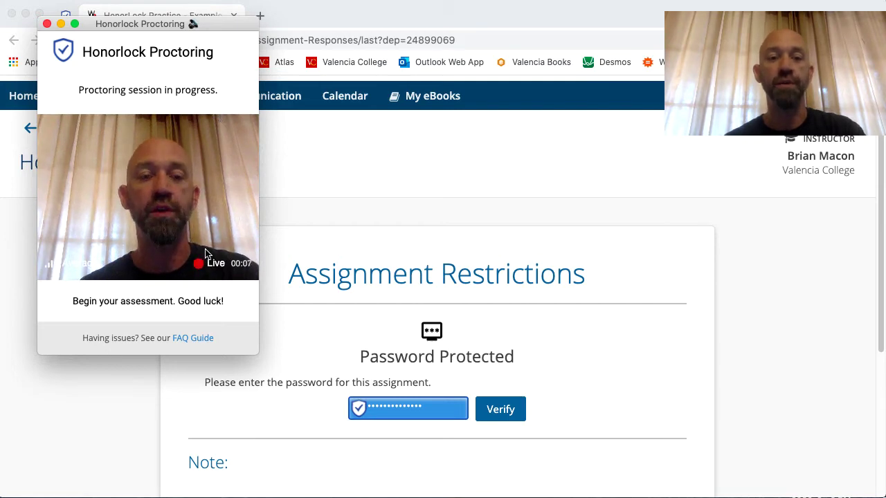
Verify the inserted assignment password and launch the timed HonorLock Practice assignment.
{"action": "left_click", "coordinate": [496, 338]}
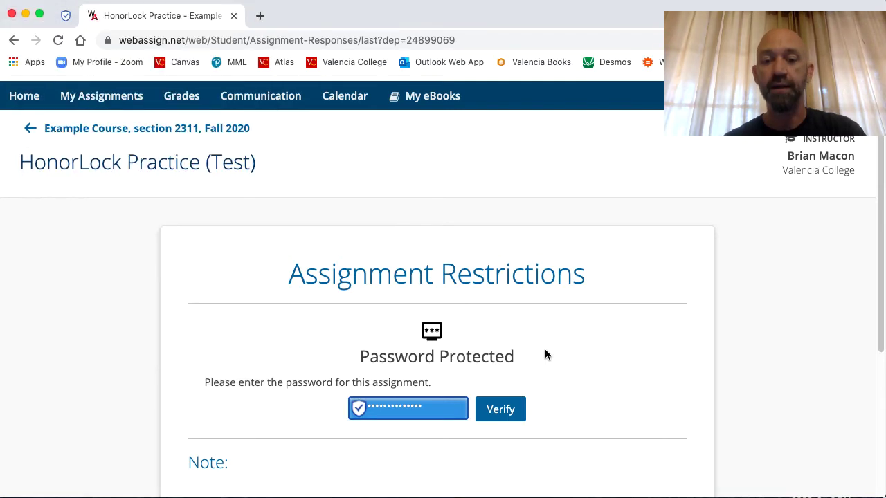
{"action": "left_click", "coordinate": [501, 409]}
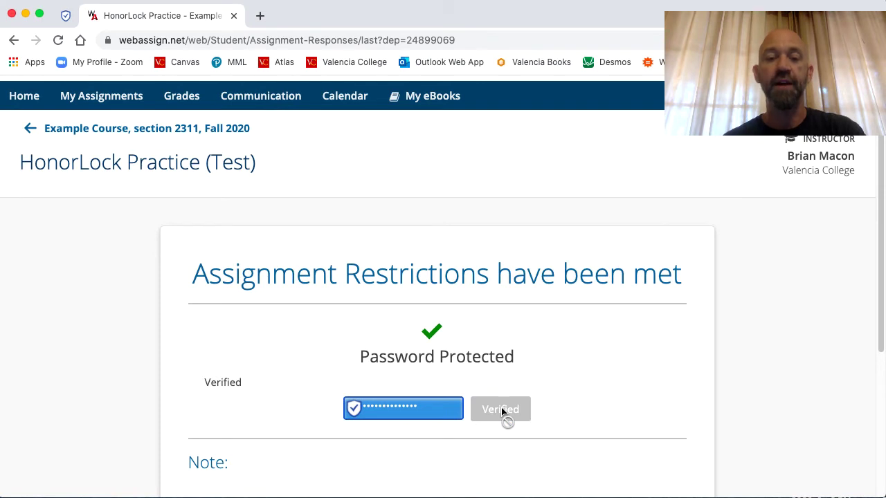
{"action": "scroll", "coordinate": [536, 344], "scroll_direction": "down", "scroll_amount": 5}
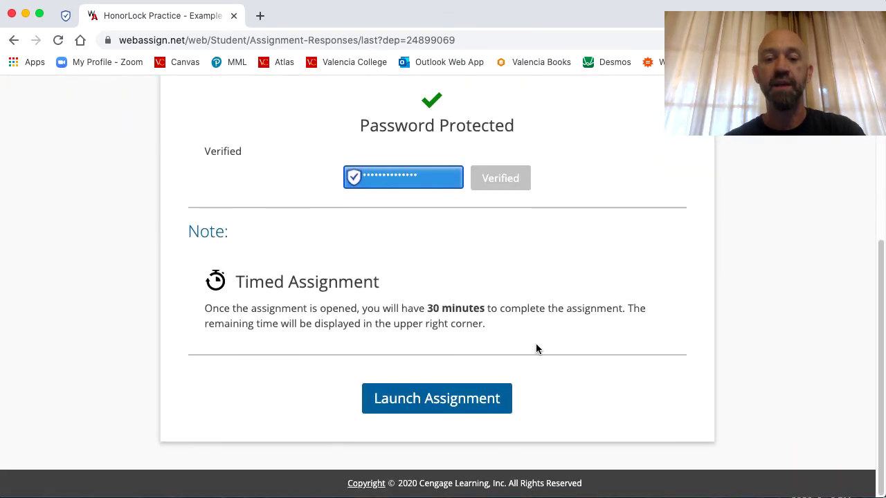
{"action": "left_click", "coordinate": [439, 398]}
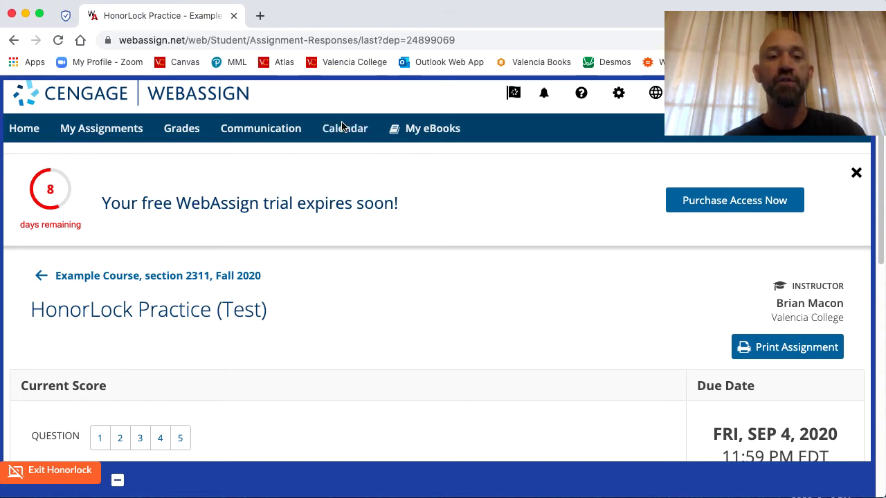
Try to open Outlook Web App in a new tab during the proctored test.
{"action": "left_click", "coordinate": [269, 18]}
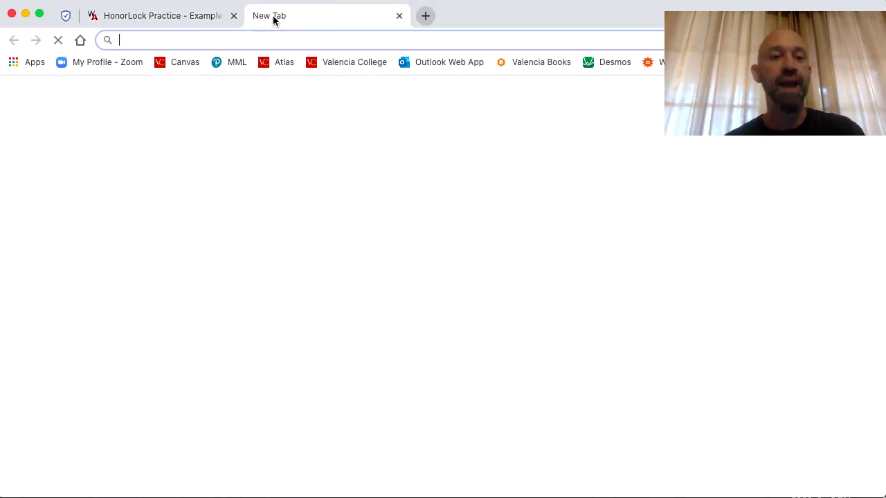
{"action": "left_click", "coordinate": [449, 66]}
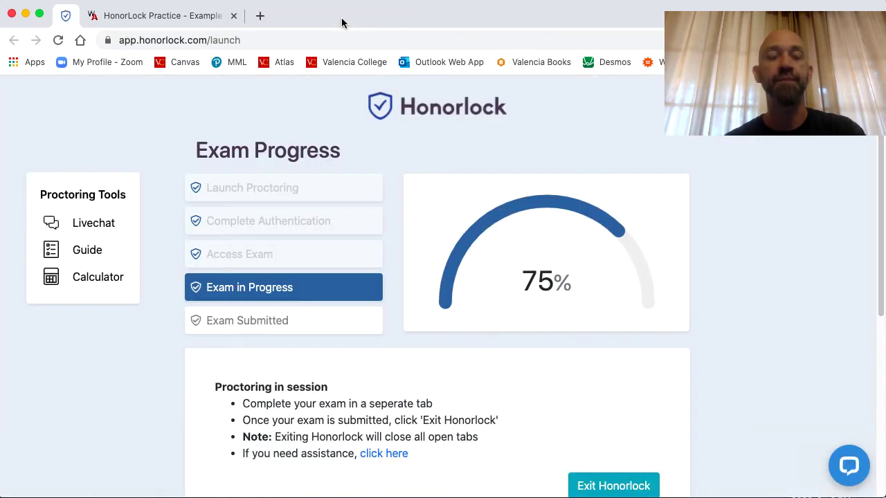
Open the Desmos graphing calculator in a new tab alongside the proctored test.
{"action": "left_click", "coordinate": [258, 15]}
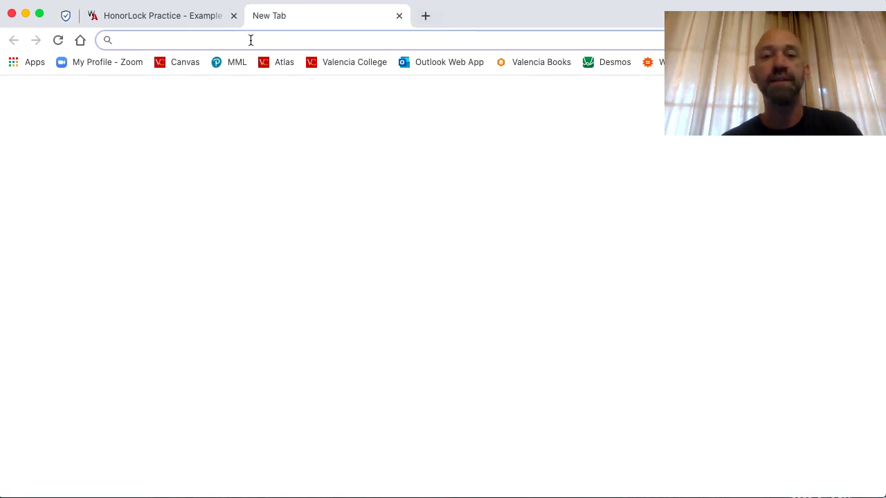
{"action": "left_click", "coordinate": [593, 62]}
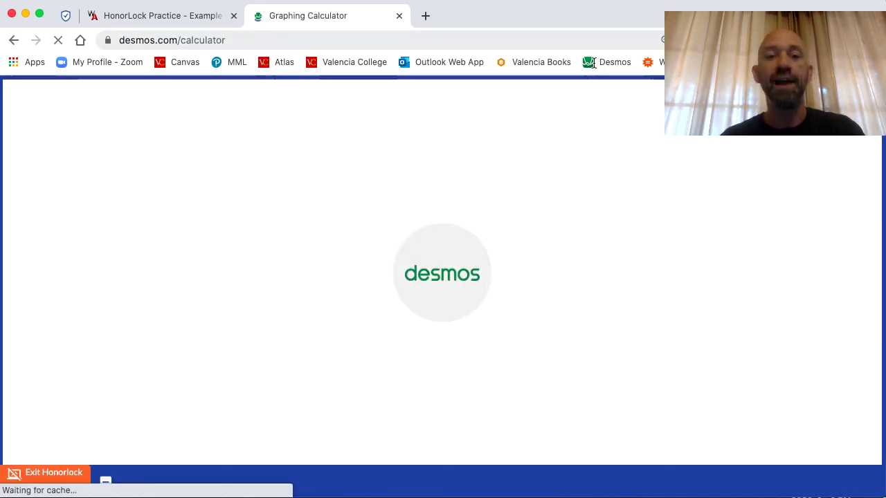